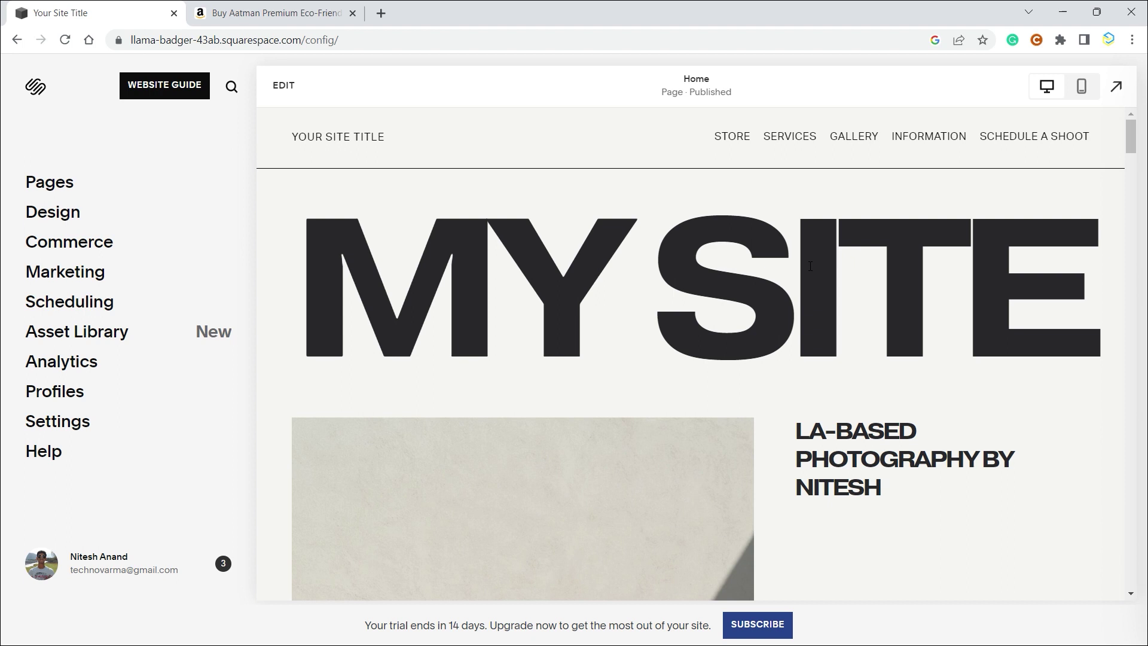
Go to Commerce from the Squarespace dashboard's left sidebar
click(69, 242)
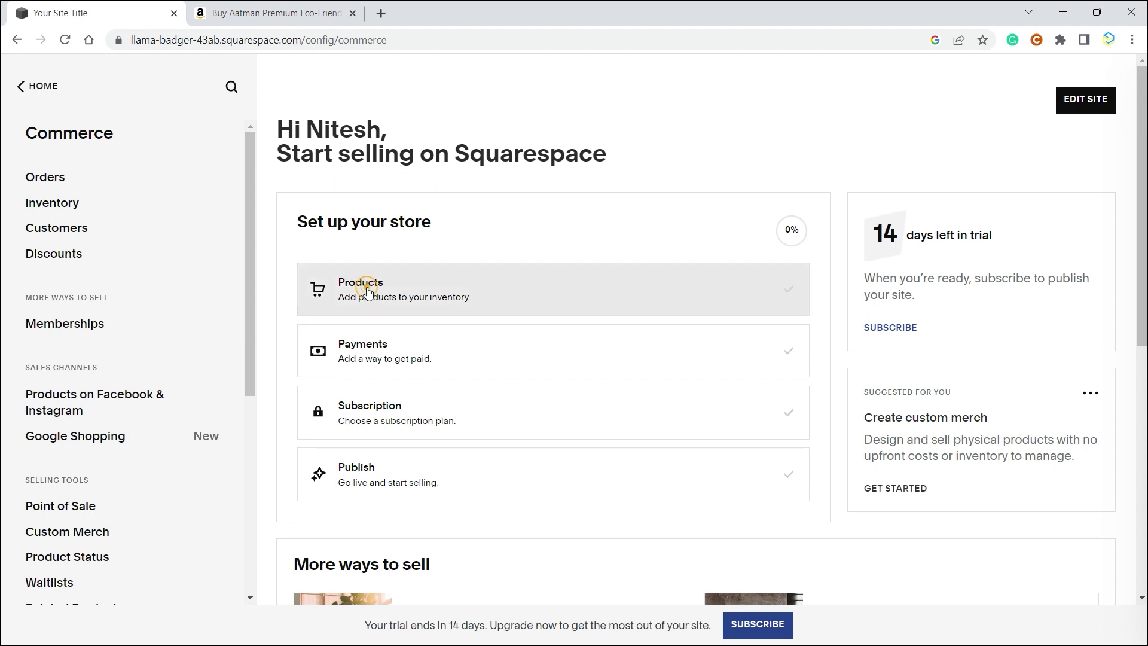
Create a physical product draft named 'Pants', then bring up the Amazon harem pants listing
click(368, 292)
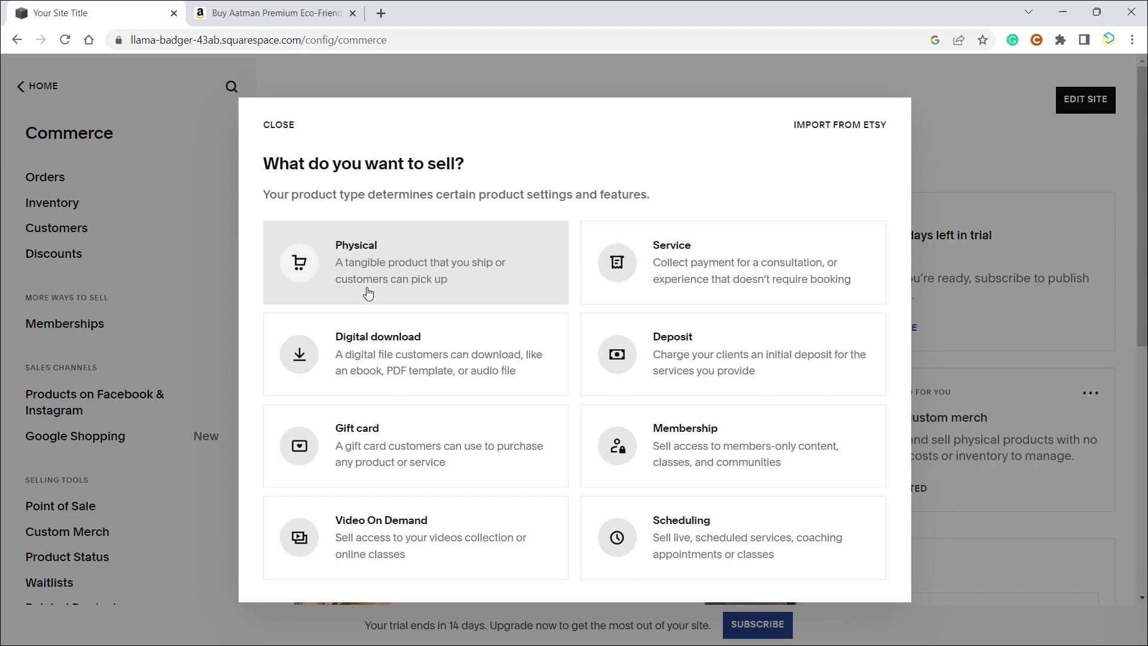
click(368, 291)
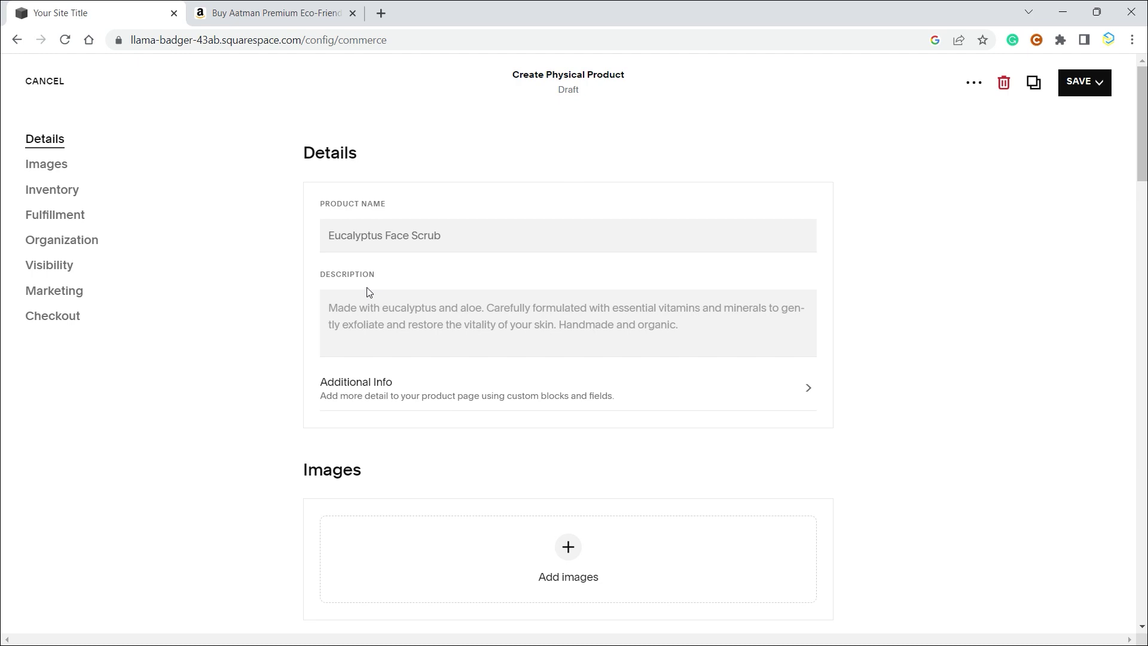
click(451, 237)
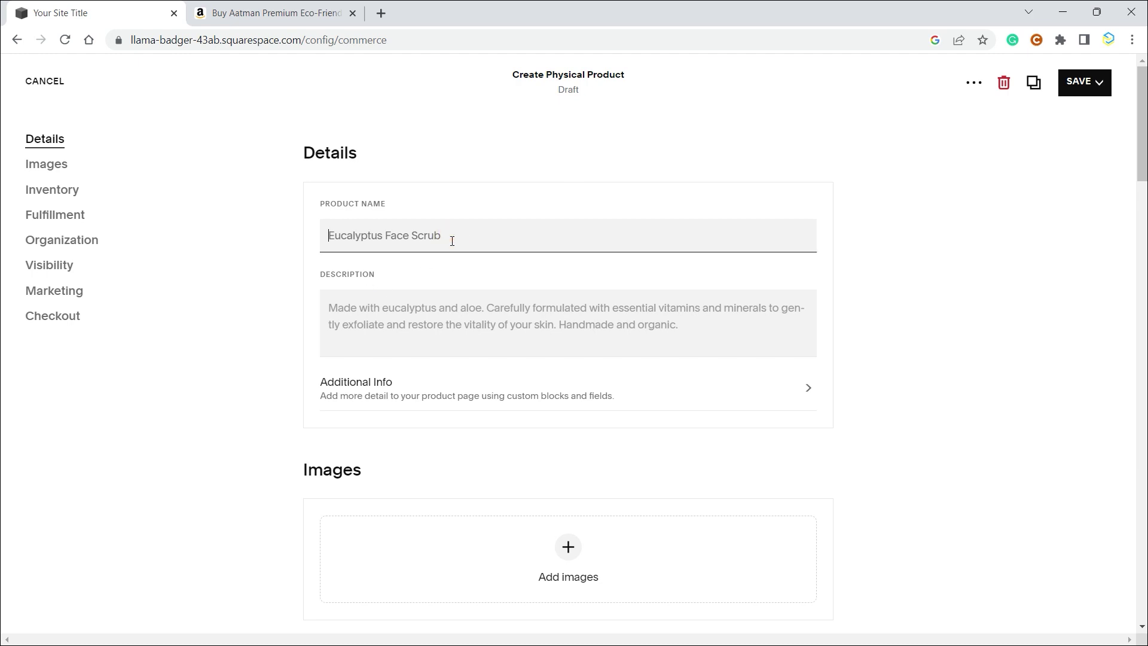
text(Pants)
scroll(494, 377, down, 5)
scroll(395, 305, up, 5)
click(267, 13)
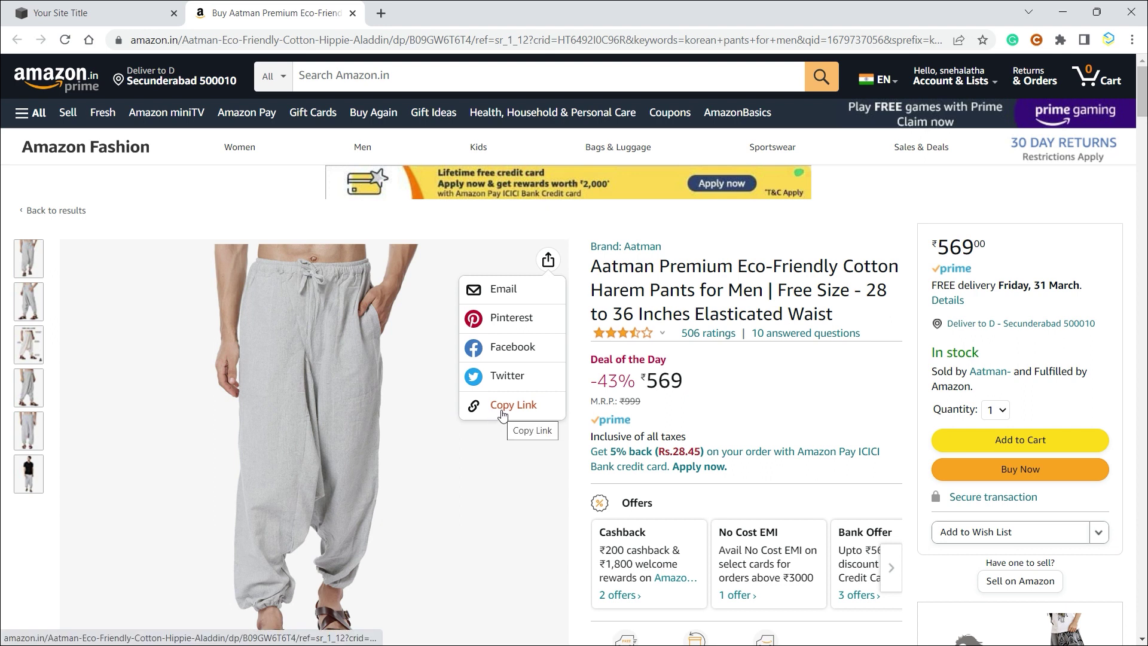
Copy the Amazon cotton harem pants link and return to the Squarespace product draft
click(391, 370)
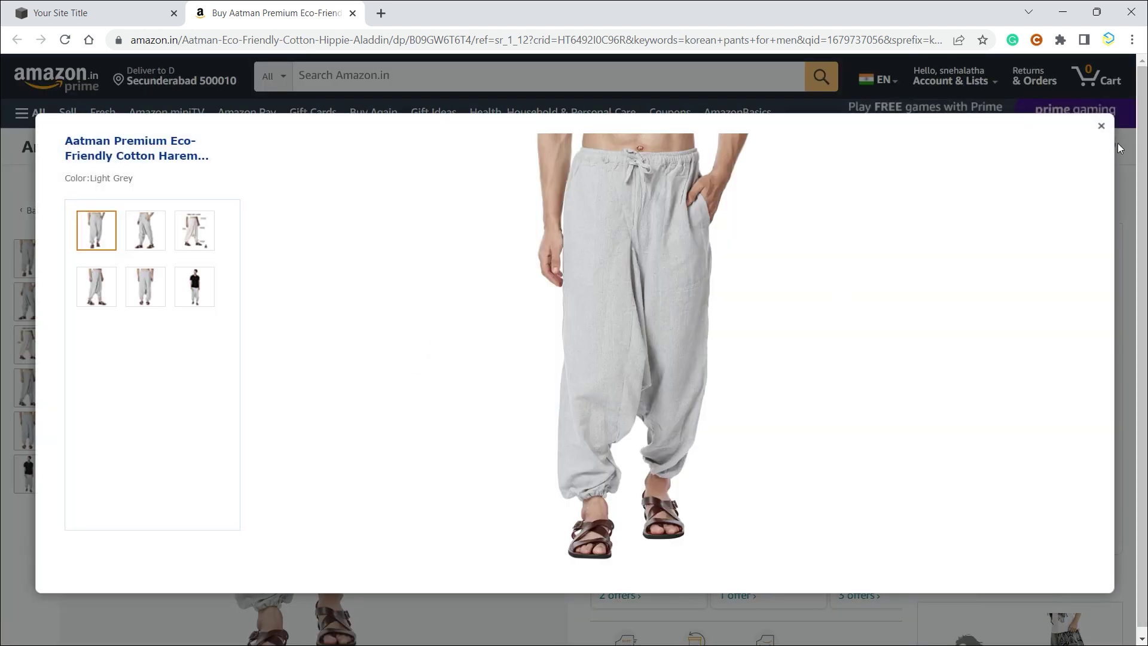
click(1106, 132)
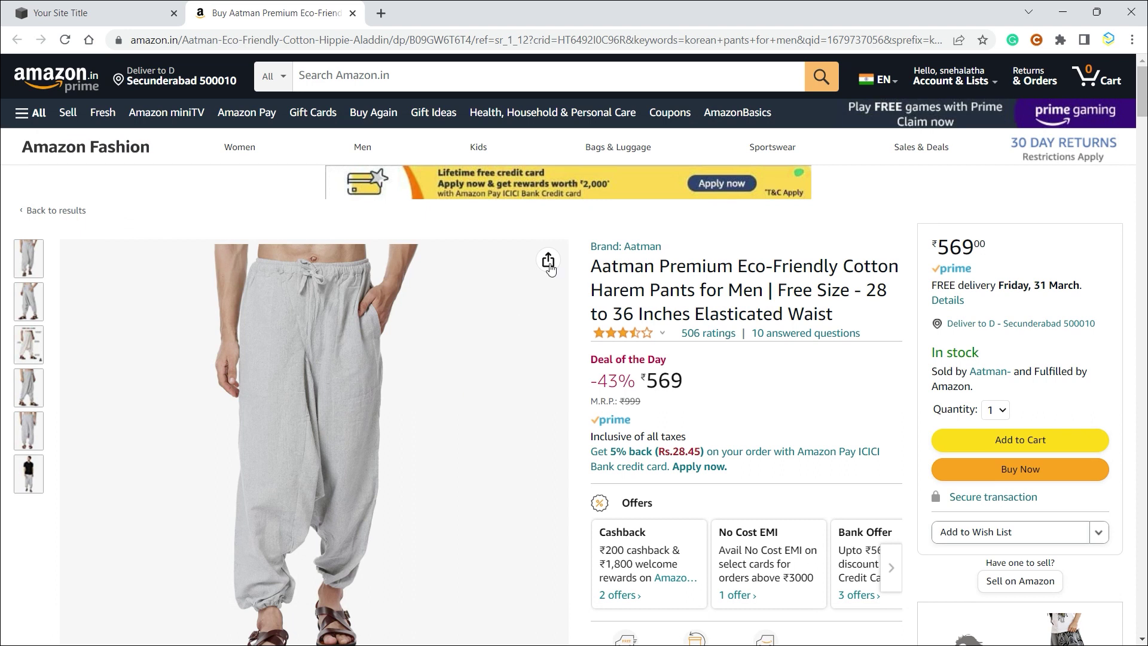
click(548, 260)
click(508, 406)
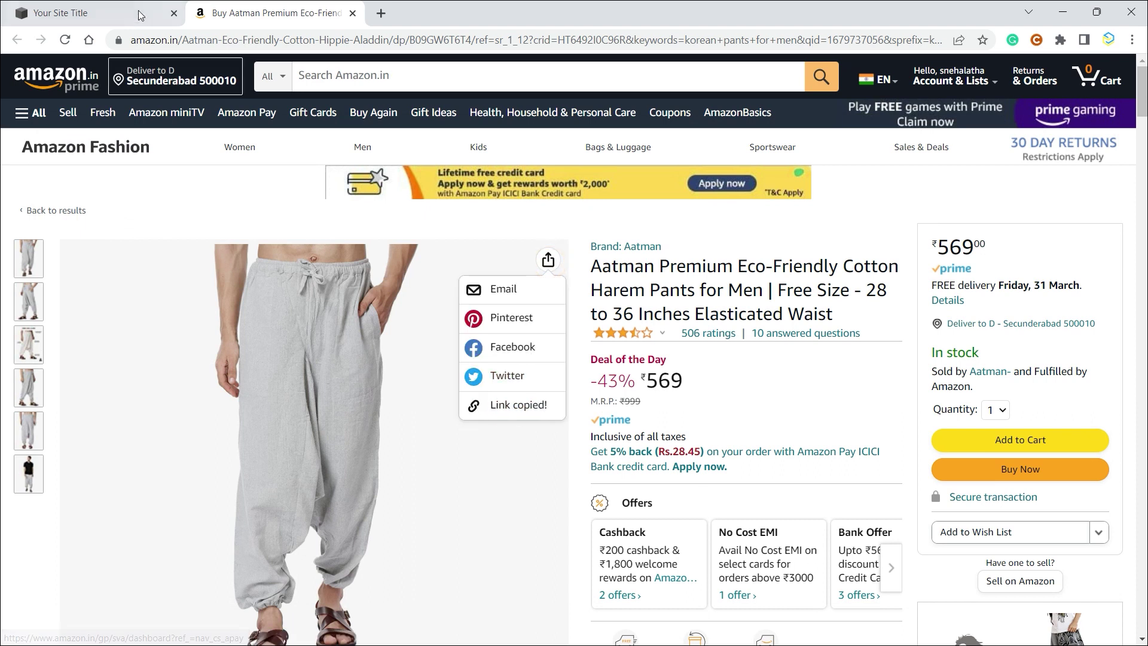
click(89, 13)
scroll(395, 404, down, 2)
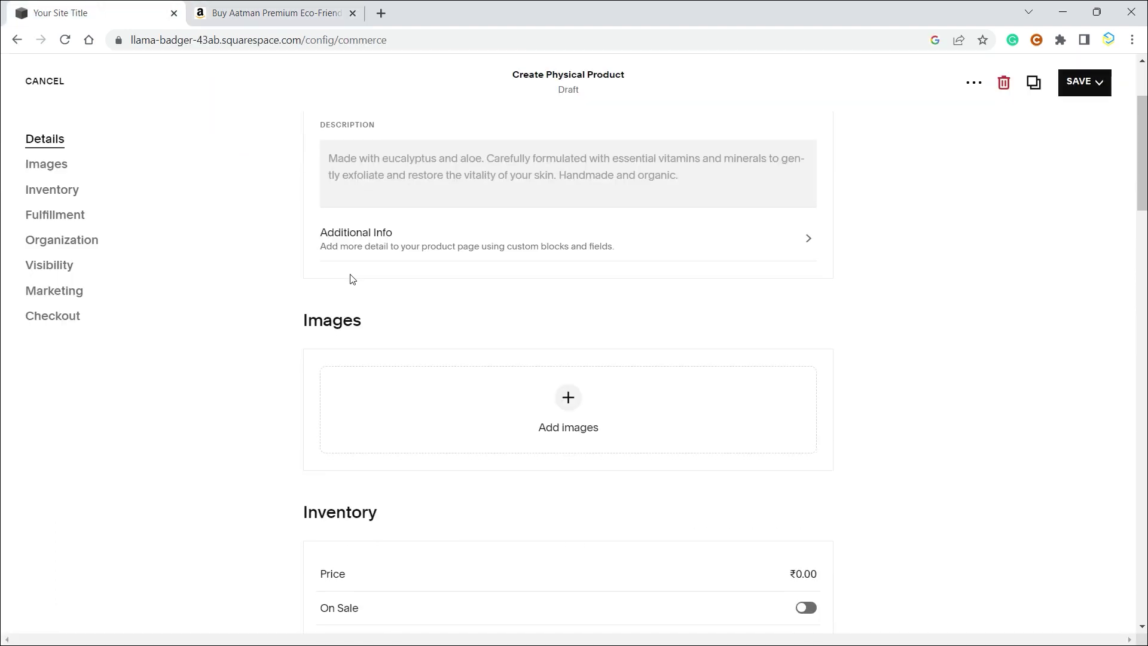
Write 'Here is the amazon link' in Additional Info and paste the copied Amazon URL after it
click(354, 241)
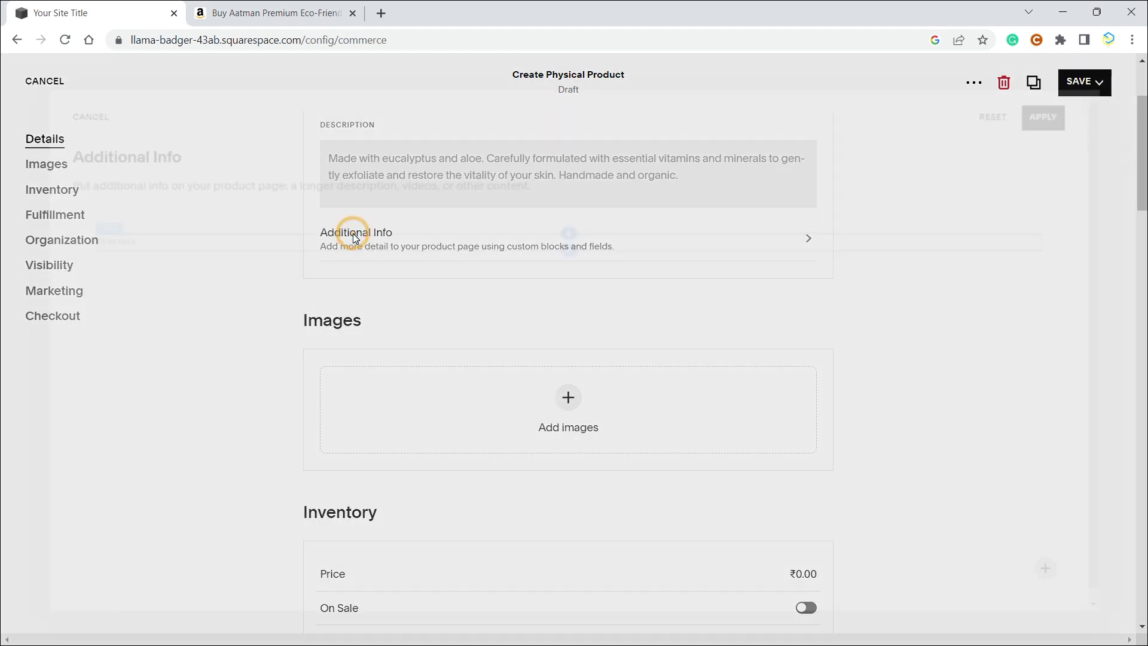
click(119, 242)
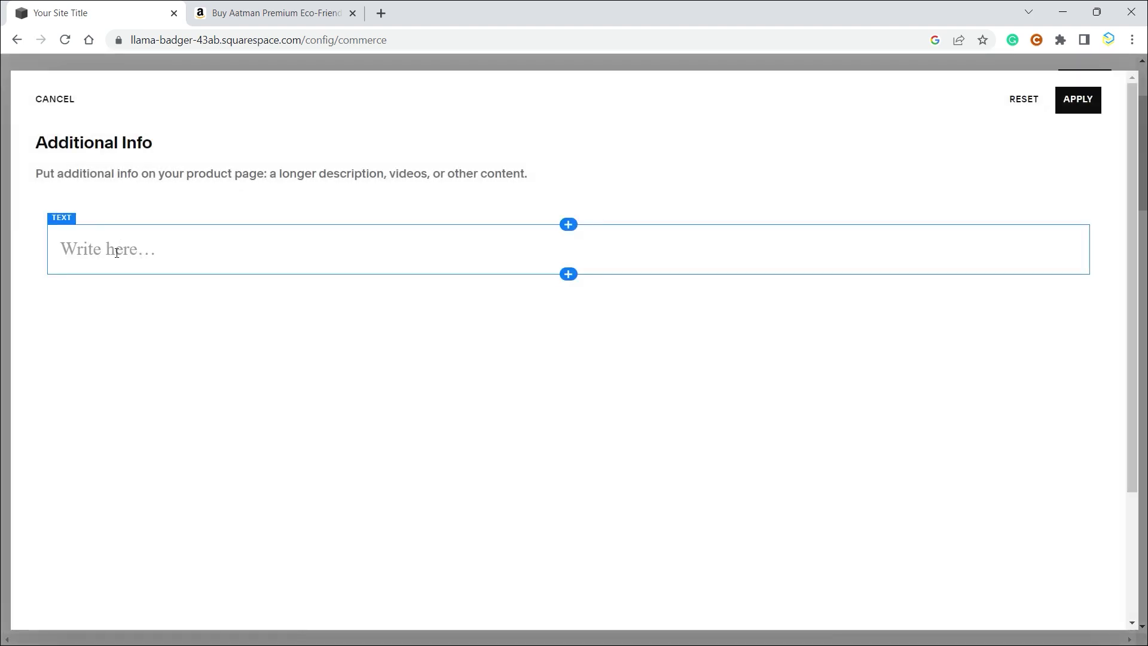
click(118, 250)
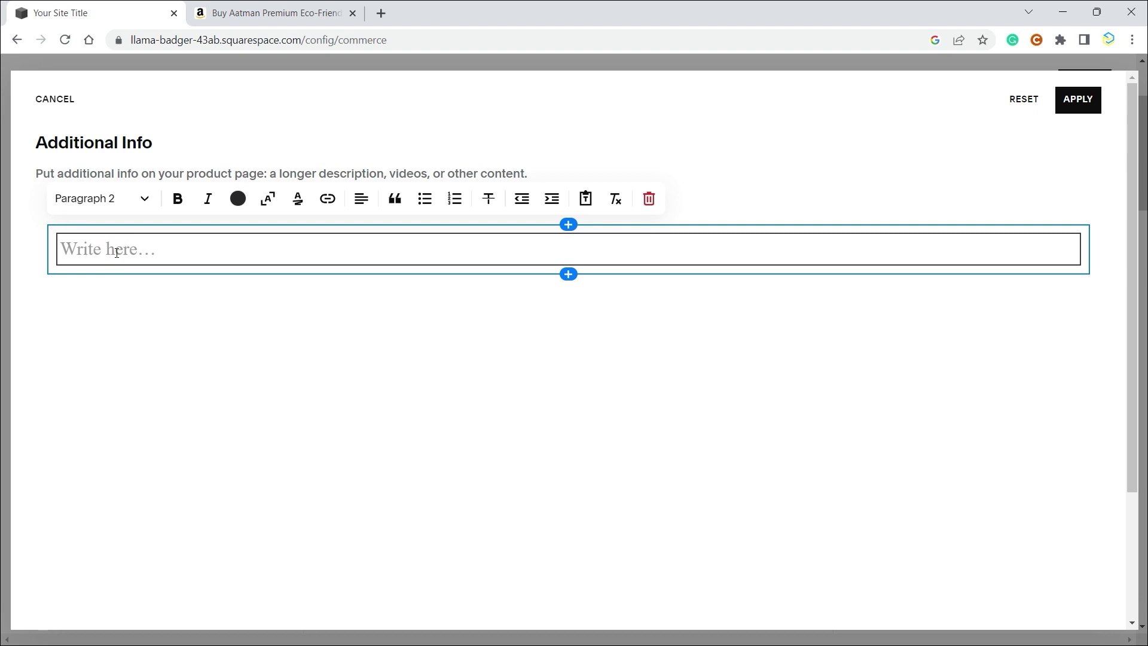
text(HEre)
key(BackSpace)
key(BackSpace)
text(ere is the )
text(amazon)
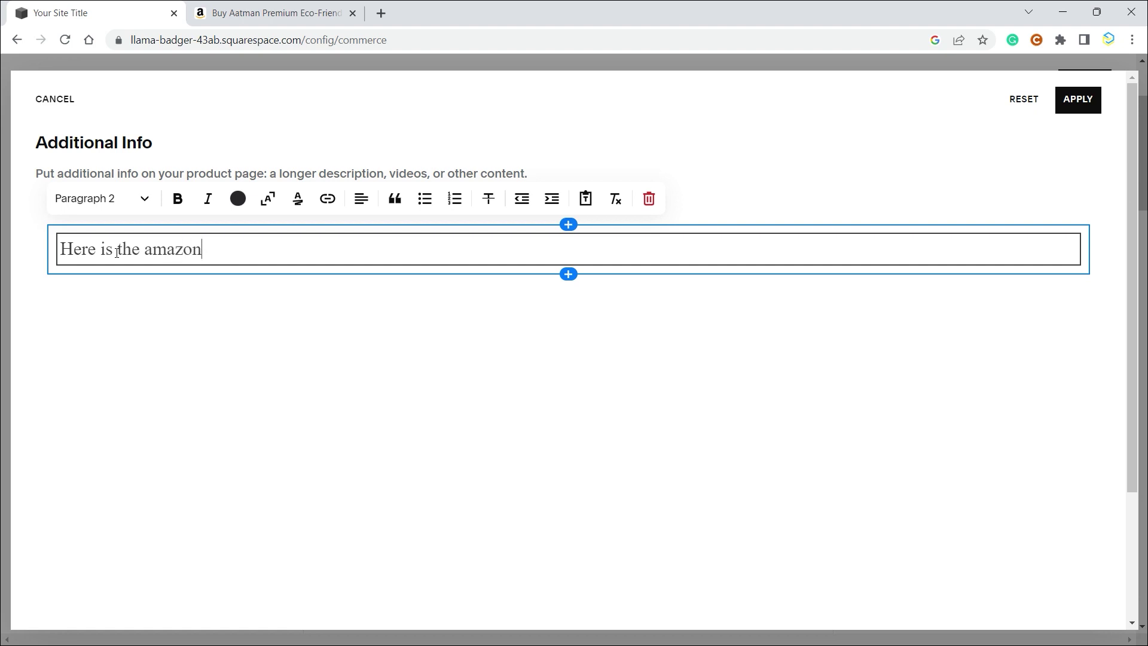
text( link)
key(ctrl+v)
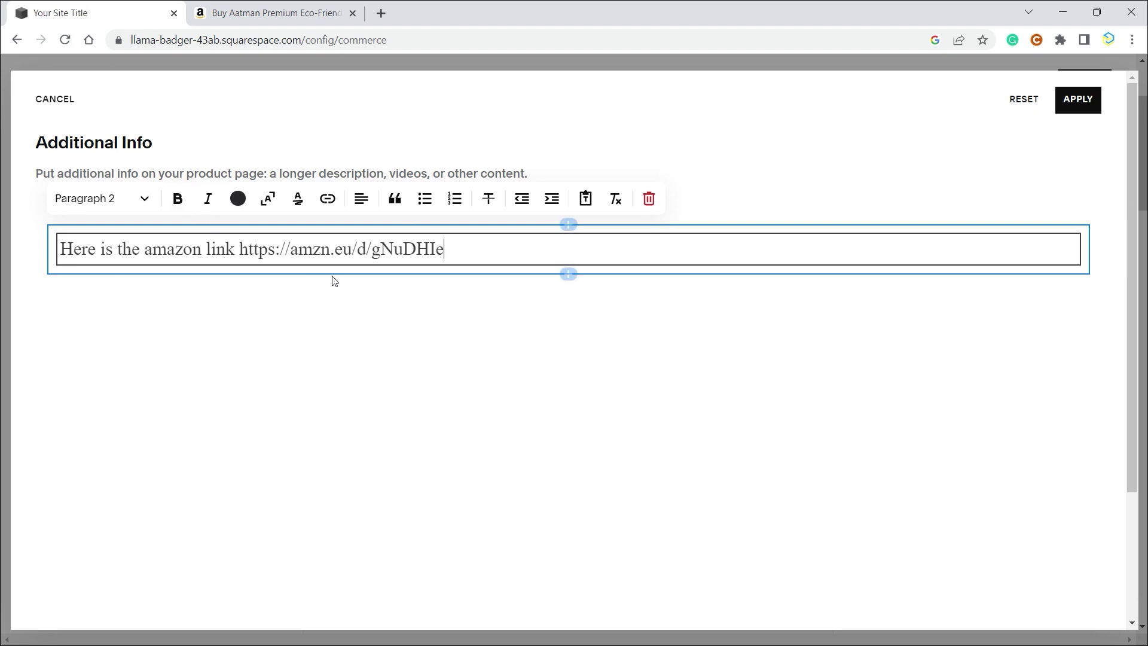
Apply the Additional Info text, then upload the grey harem pants JPG from Downloads
click(1078, 98)
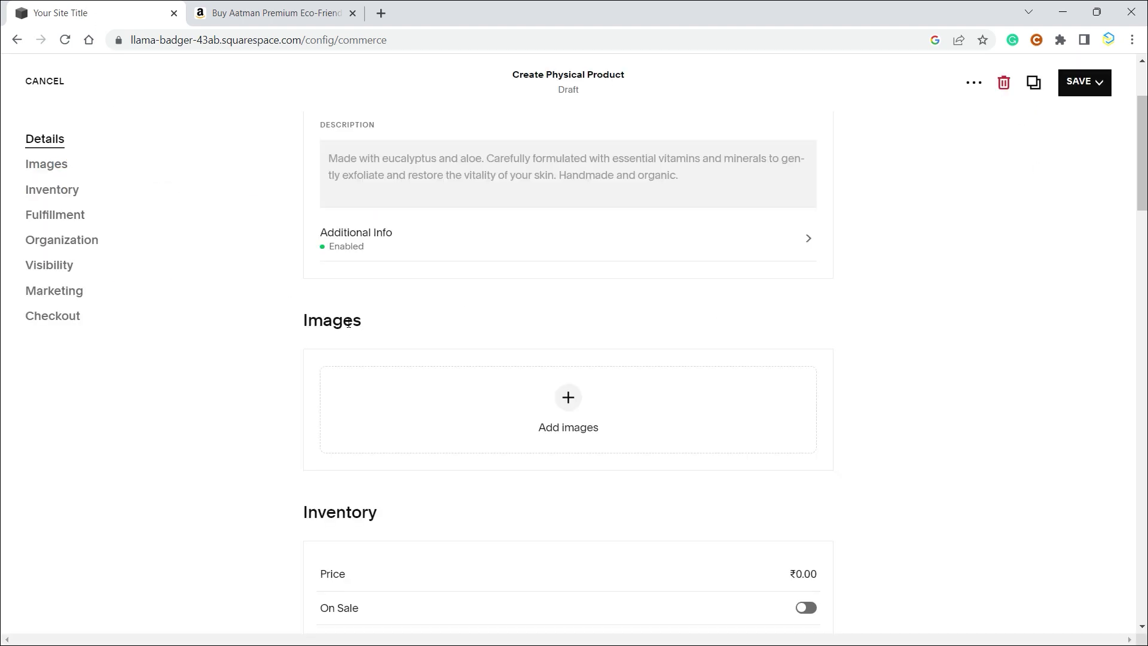
scroll(489, 280, up, 2)
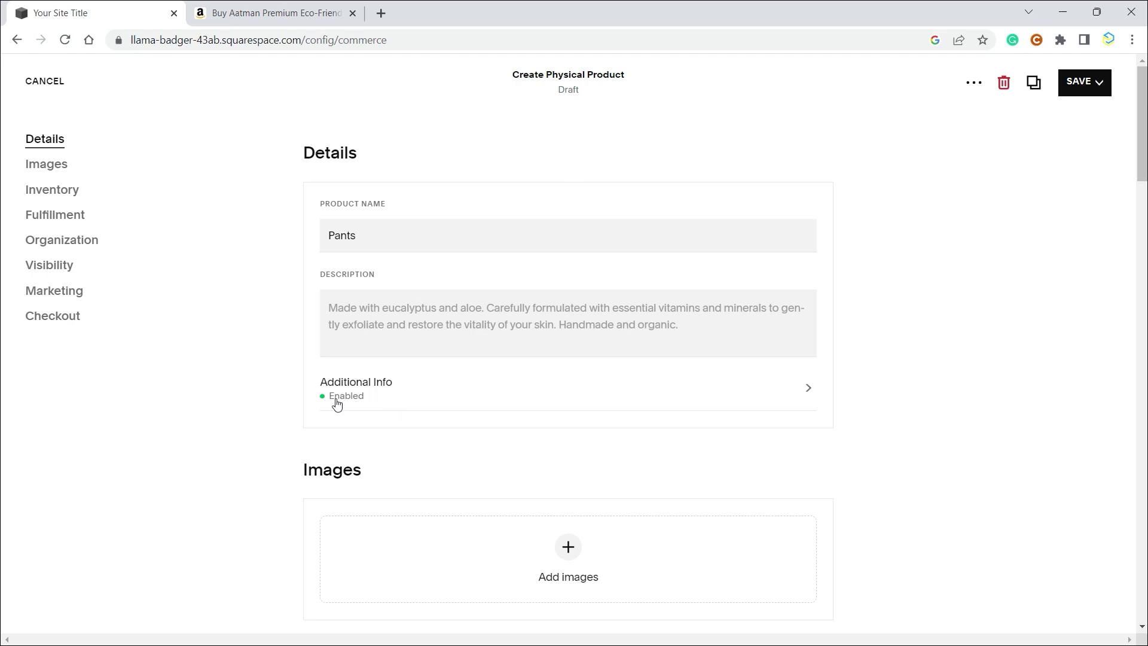
scroll(488, 447, down, 1)
scroll(489, 448, down, 3)
click(566, 327)
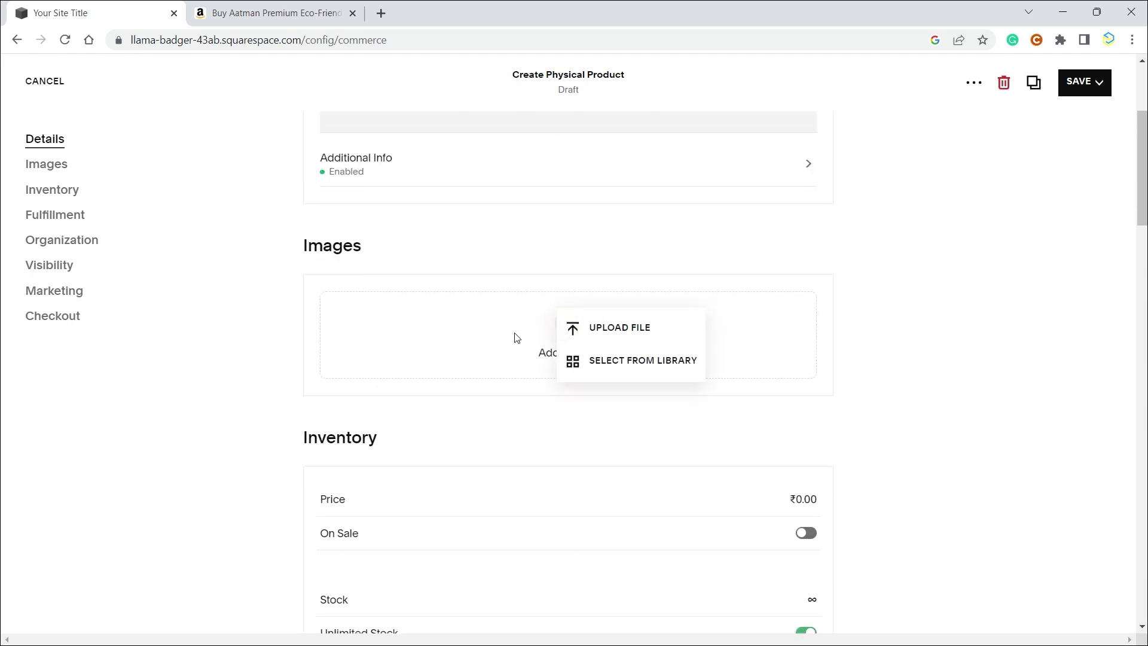
click(615, 325)
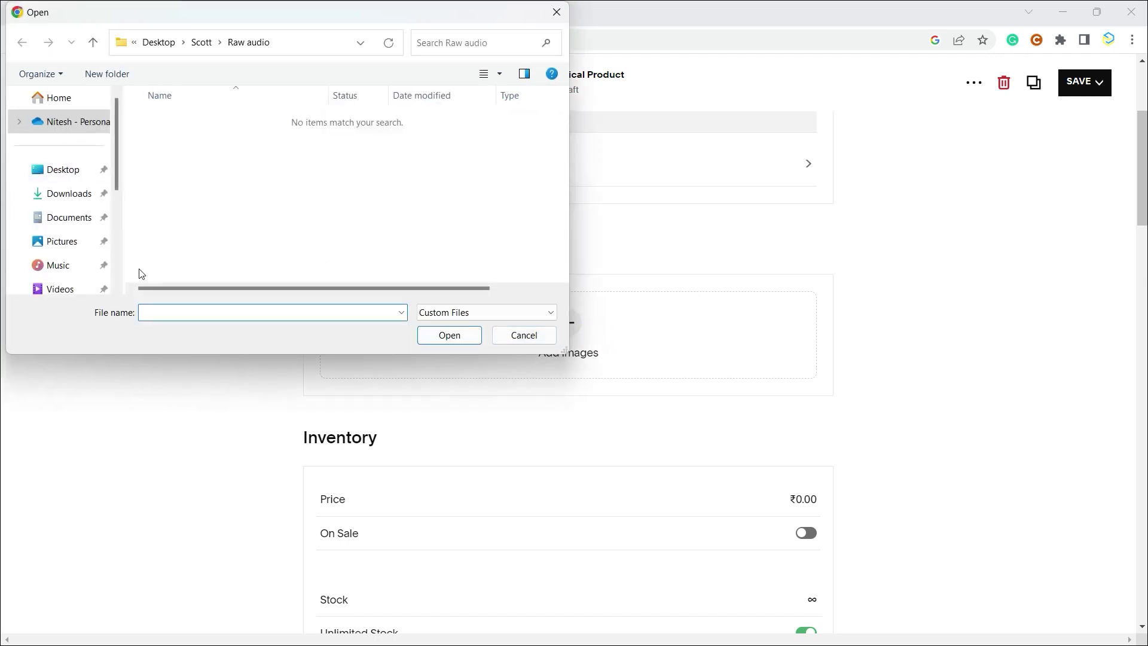
click(69, 193)
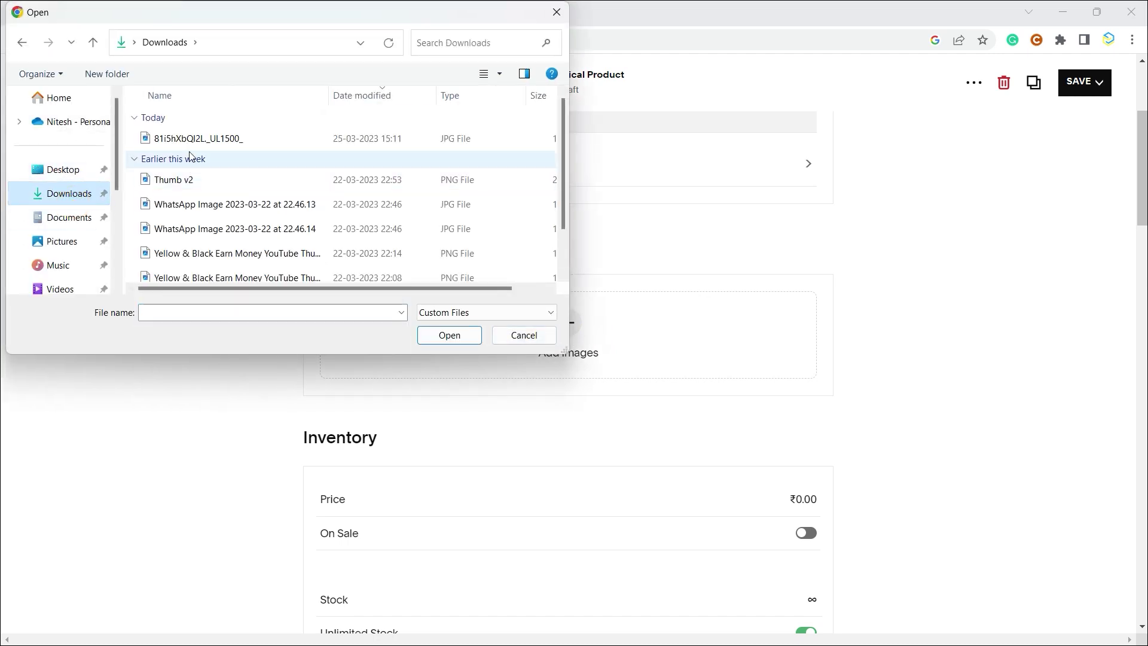
click(198, 138)
click(446, 340)
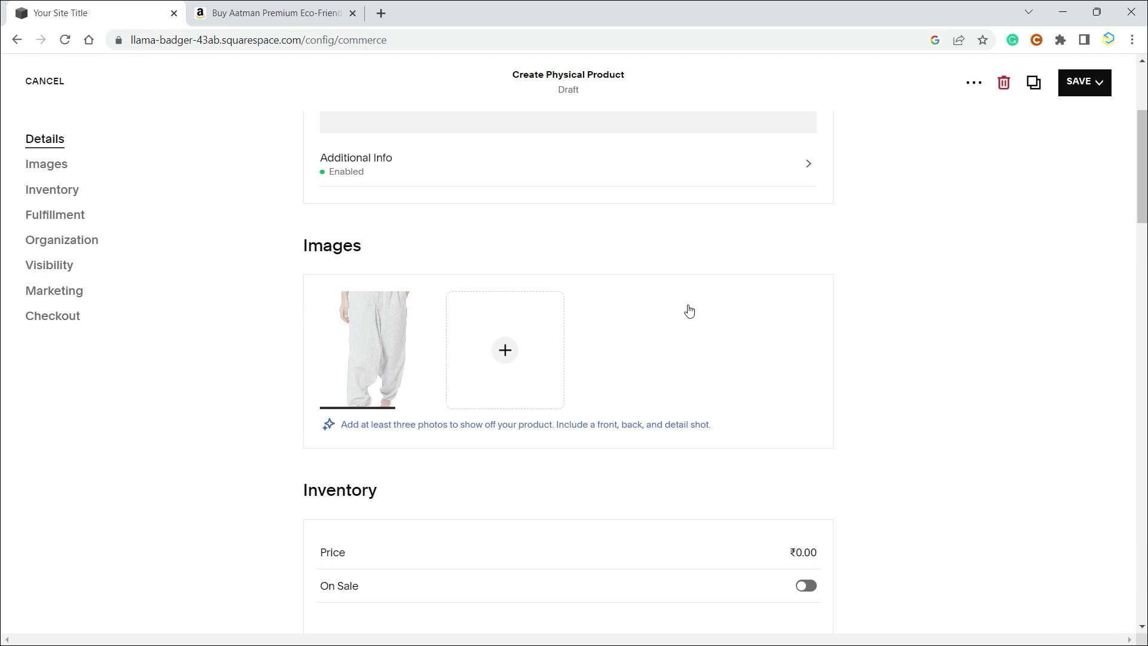
scroll(689, 310, down, 2)
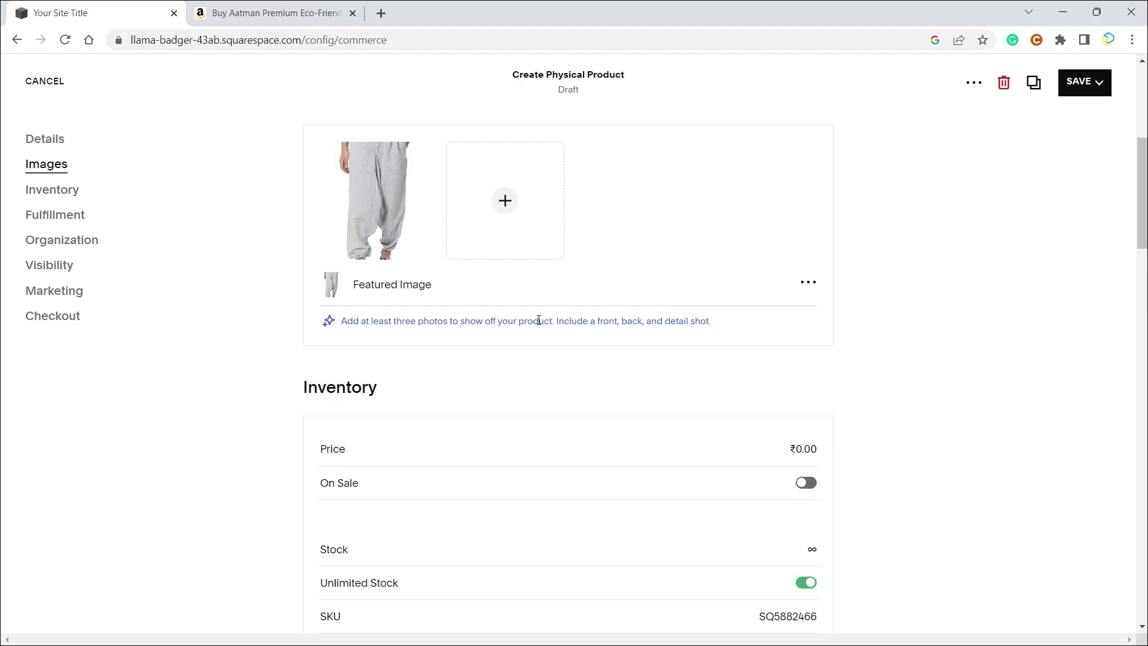
scroll(543, 314, down, 2)
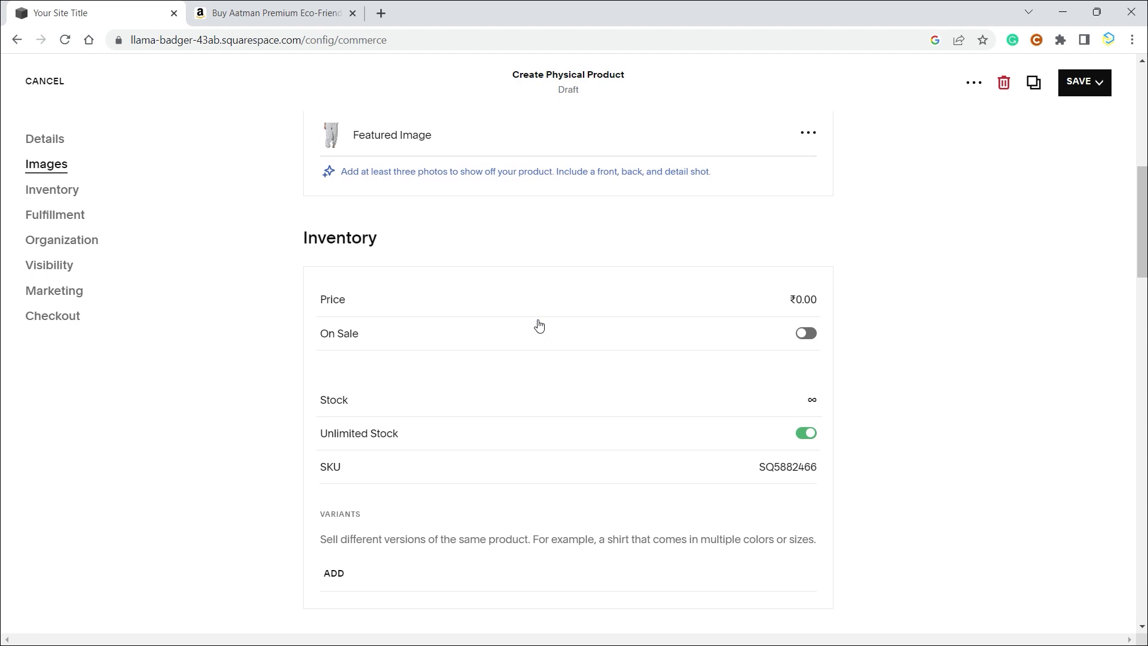
scroll(539, 325, down, 3)
scroll(511, 341, down, 3)
scroll(418, 353, down, 2)
scroll(418, 352, down, 2)
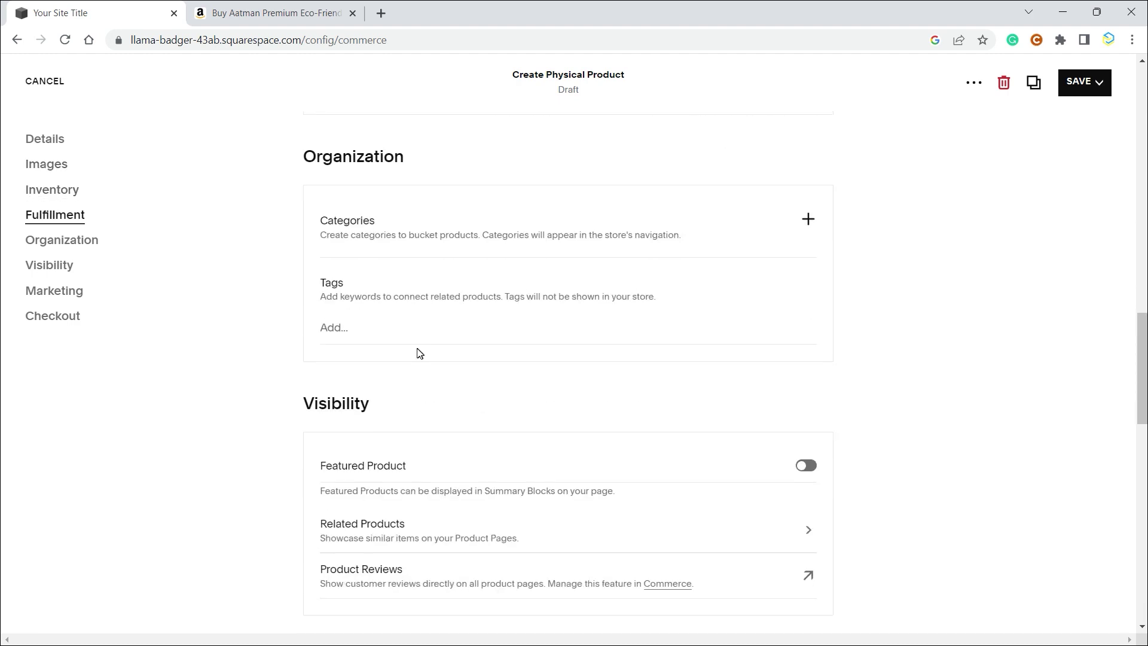
scroll(418, 353, down, 3)
scroll(419, 352, down, 3)
scroll(413, 354, down, 3)
scroll(406, 356, down, 3)
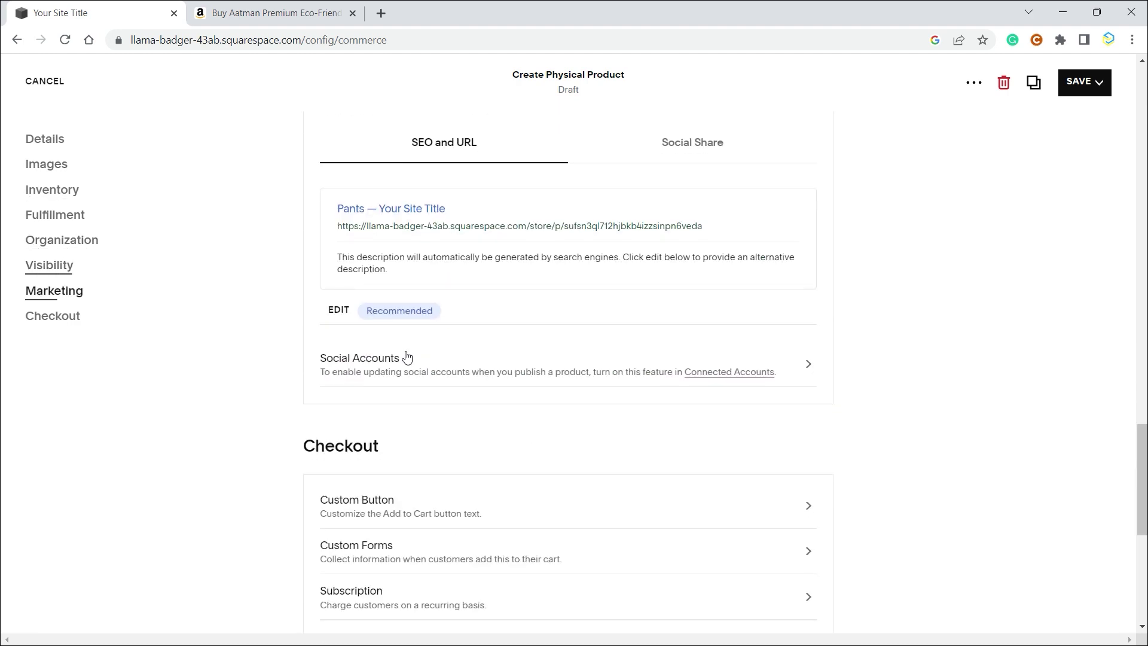
scroll(475, 360, down, 3)
scroll(439, 363, down, 3)
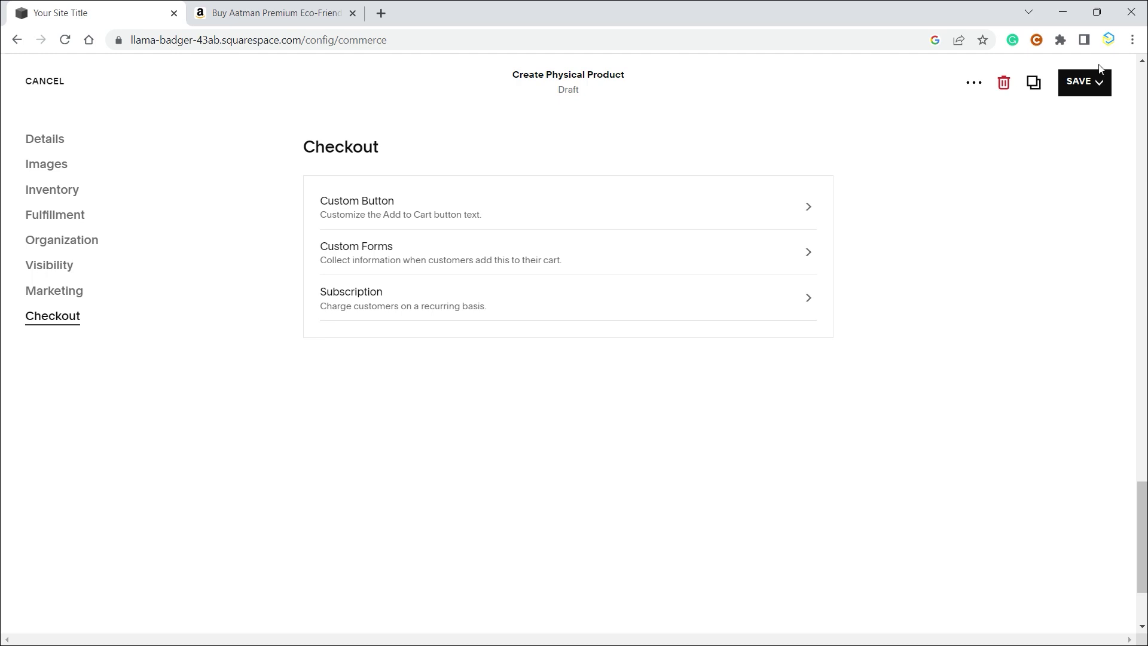
Save the Pants product with the Save option under the SAVE dropdown
click(1085, 80)
click(1057, 115)
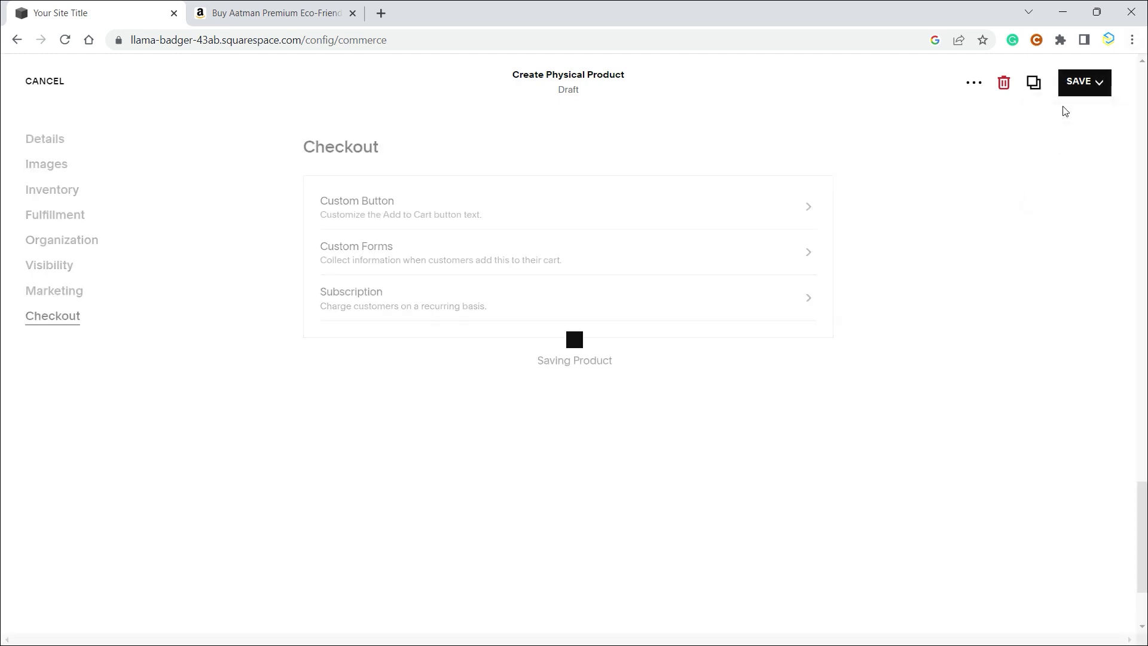